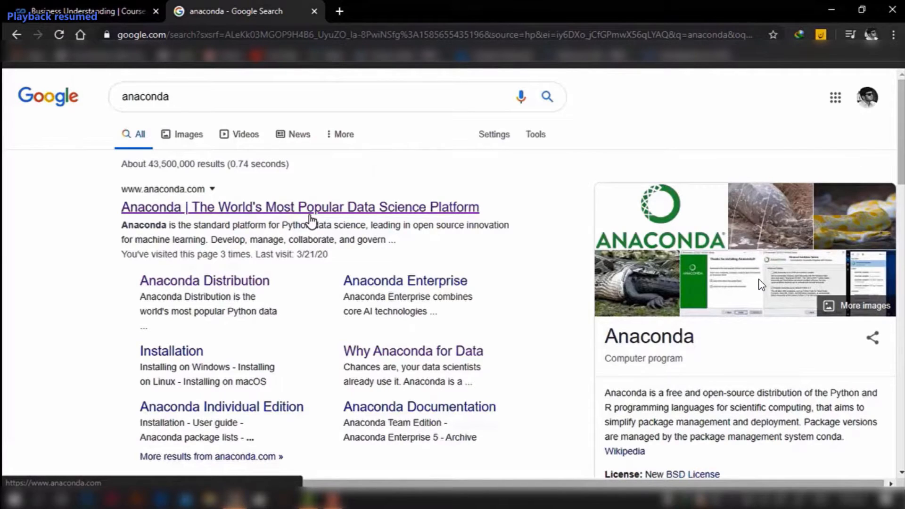
Step: Open the Anaconda website from the search results and go to the Individual Edition installer download section
click(310, 216)
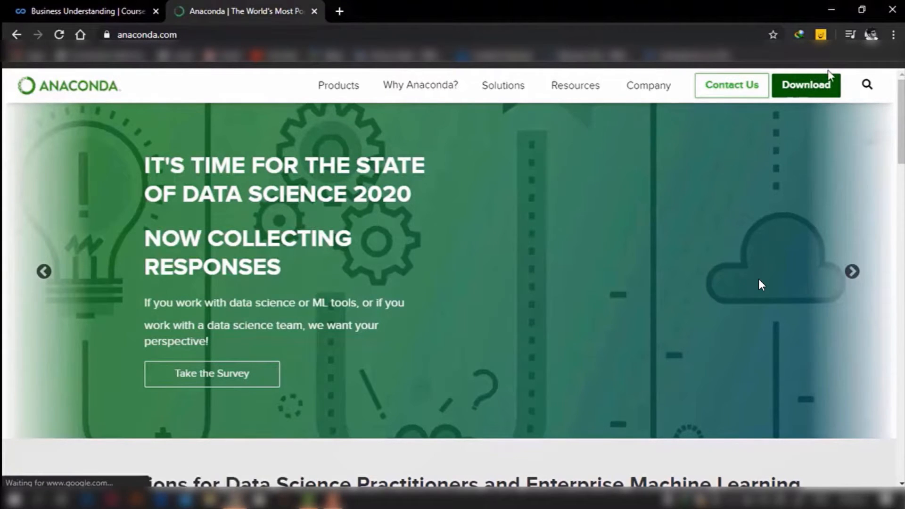
click(829, 89)
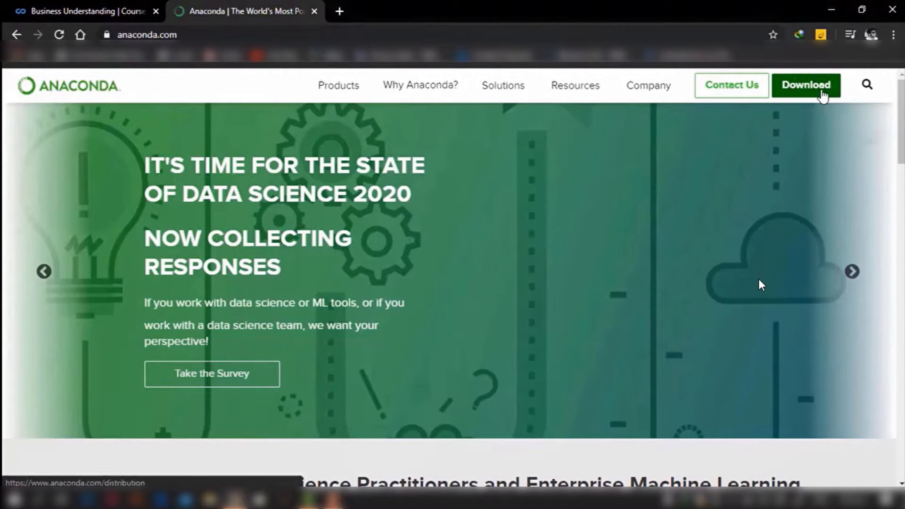
click(822, 92)
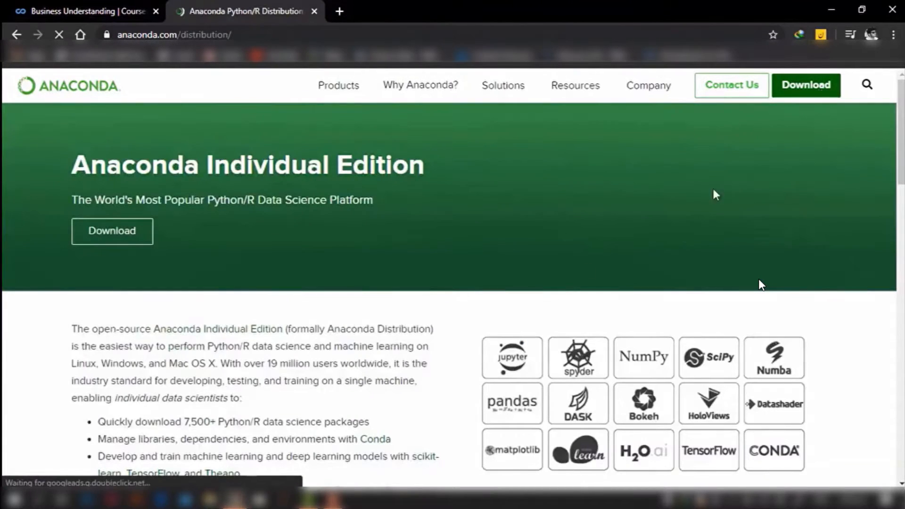
click(89, 232)
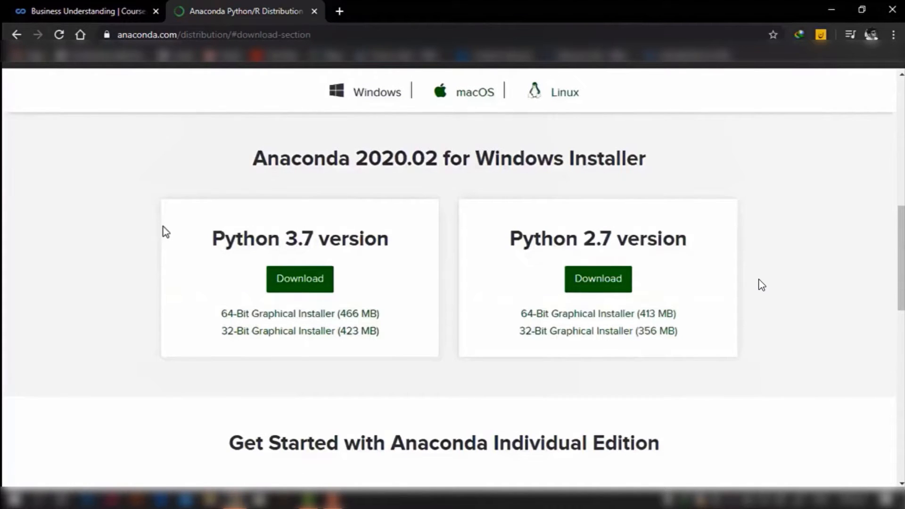
Step: Compare the Python 3.7 and Python 2.7 versions offered for the Anaconda 2020.02 Windows installer
drag(713, 225, 576, 375)
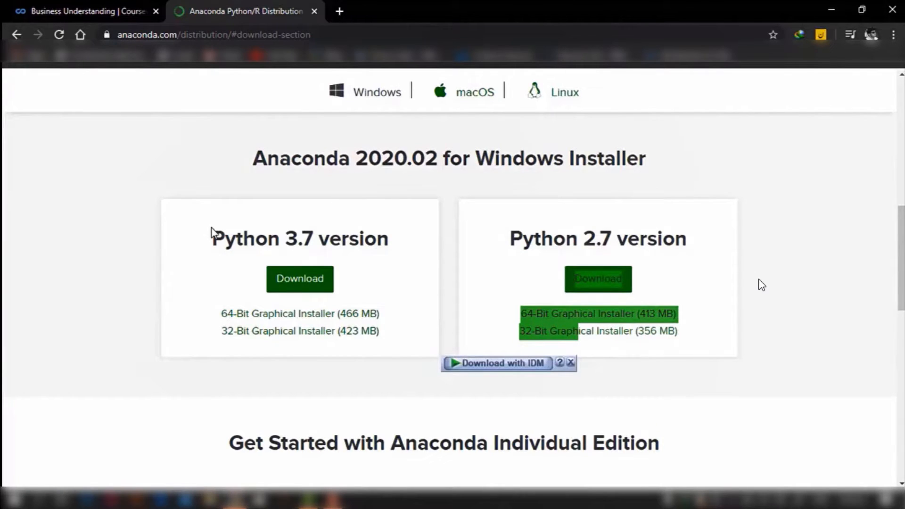
drag(212, 238, 409, 333)
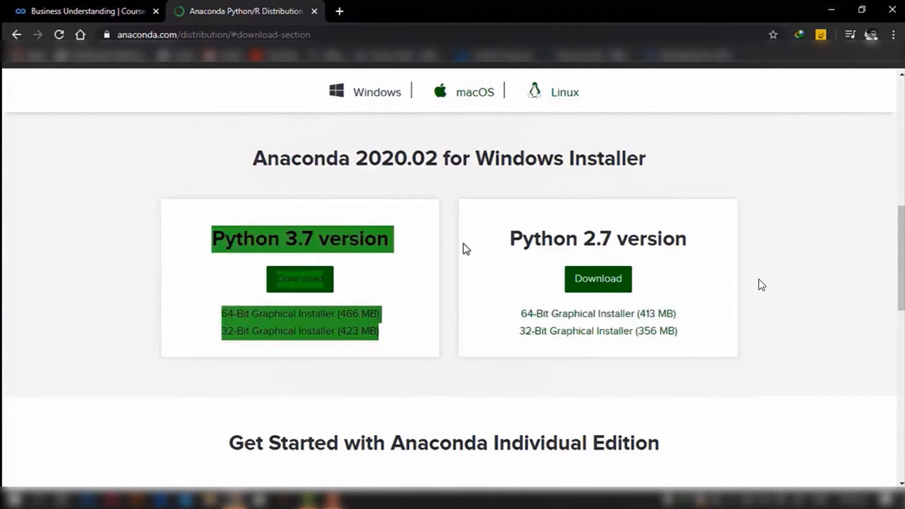
click(494, 237)
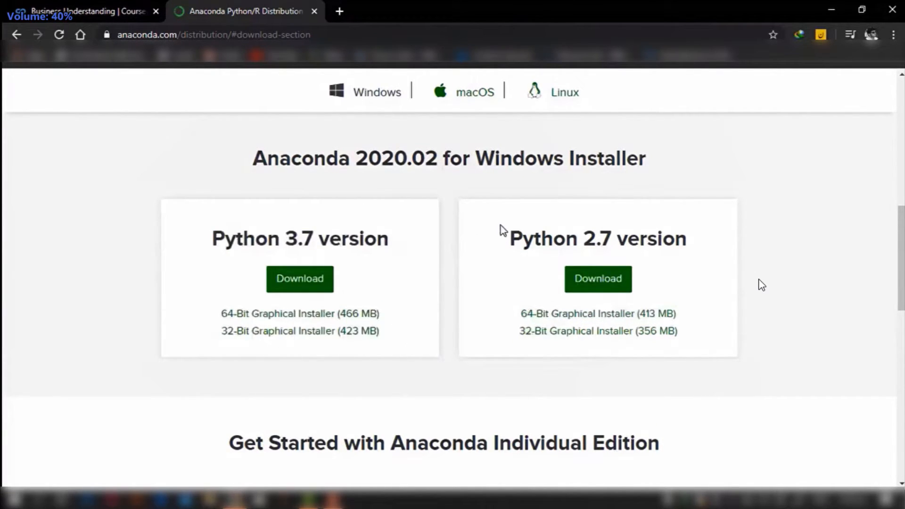
drag(494, 237, 713, 344)
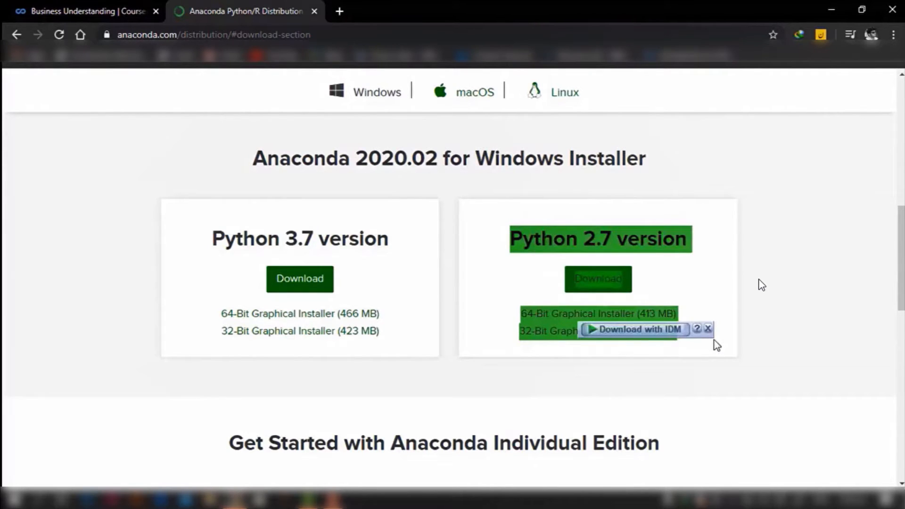
click(702, 284)
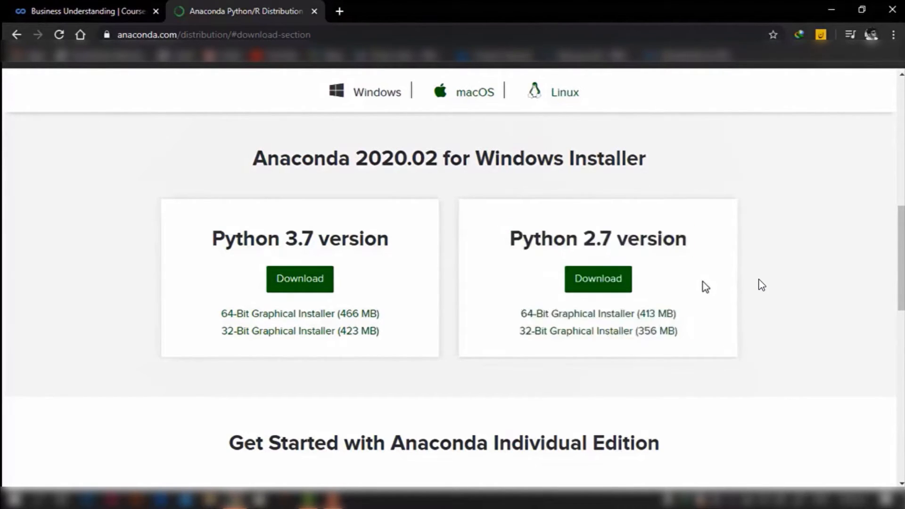
drag(512, 236, 717, 341)
click(688, 255)
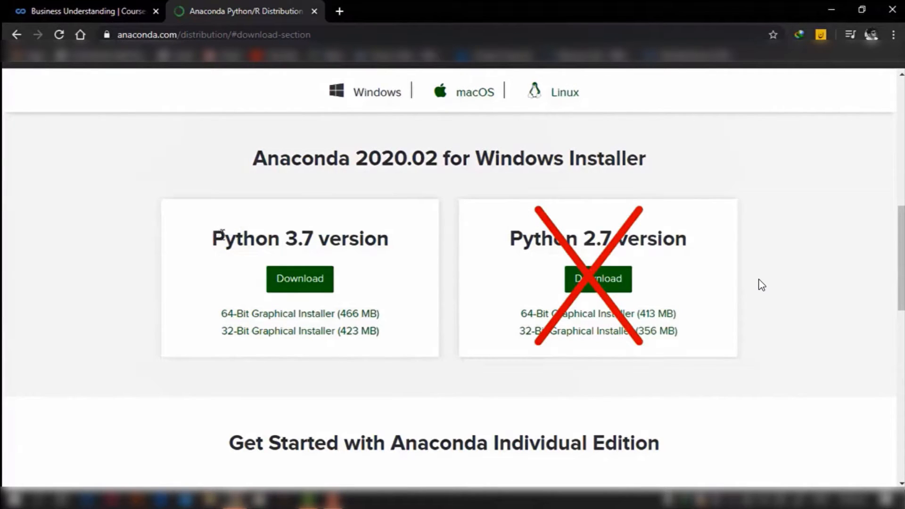
drag(212, 228, 400, 335)
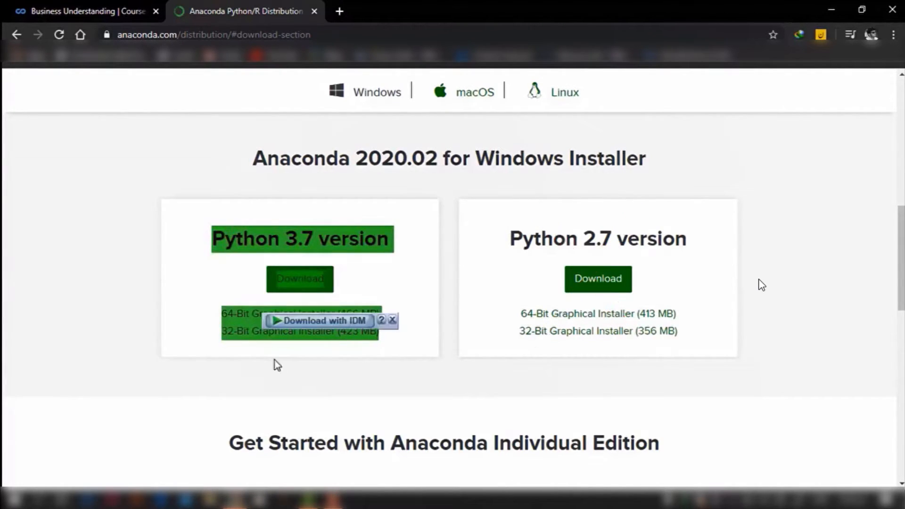
click(210, 365)
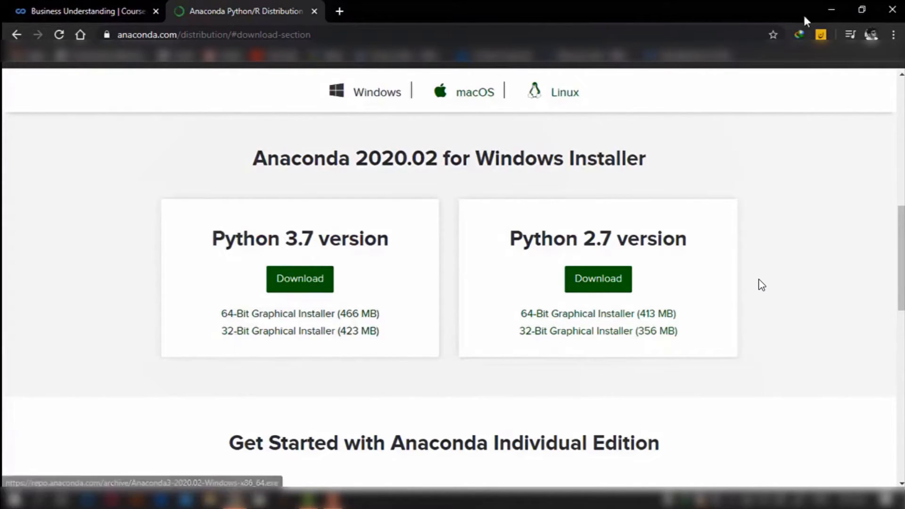
Step: Check in the computer's system properties whether Windows is 32-bit or 64-bit, and return to the download page
click(832, 9)
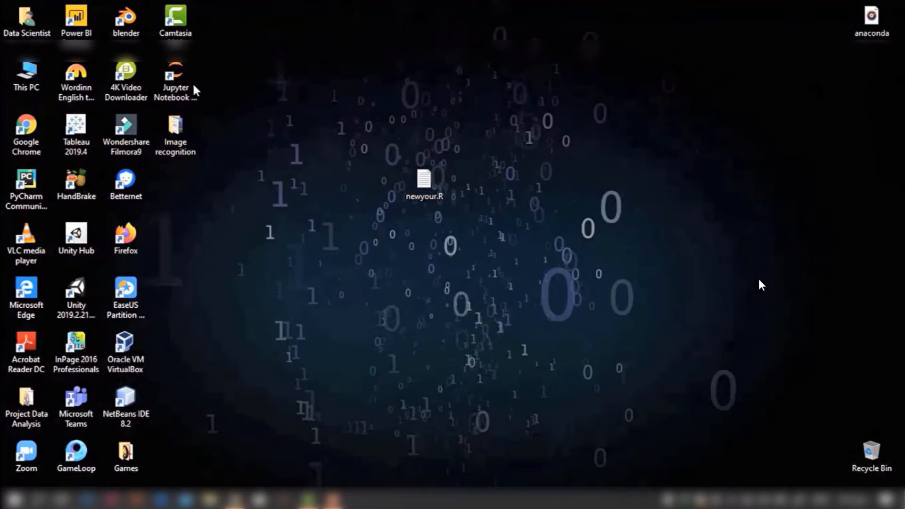
right_click(29, 85)
click(56, 237)
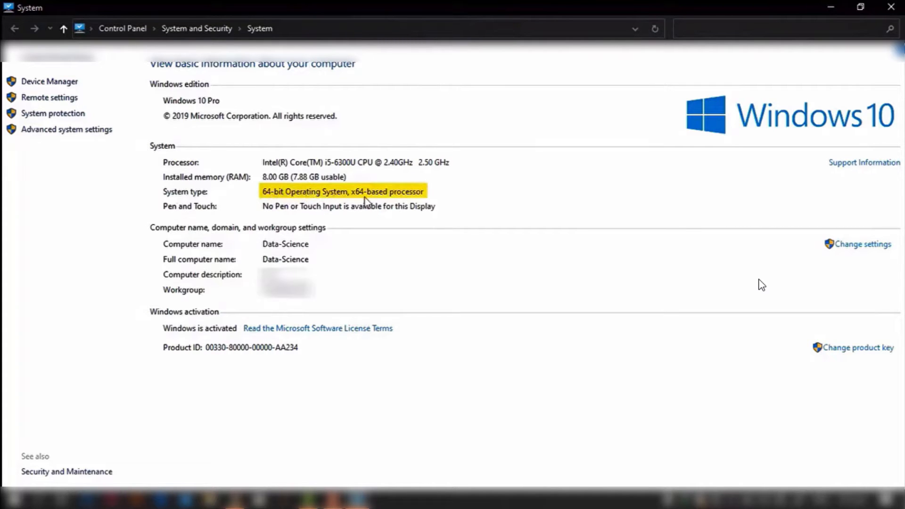
click(829, 8)
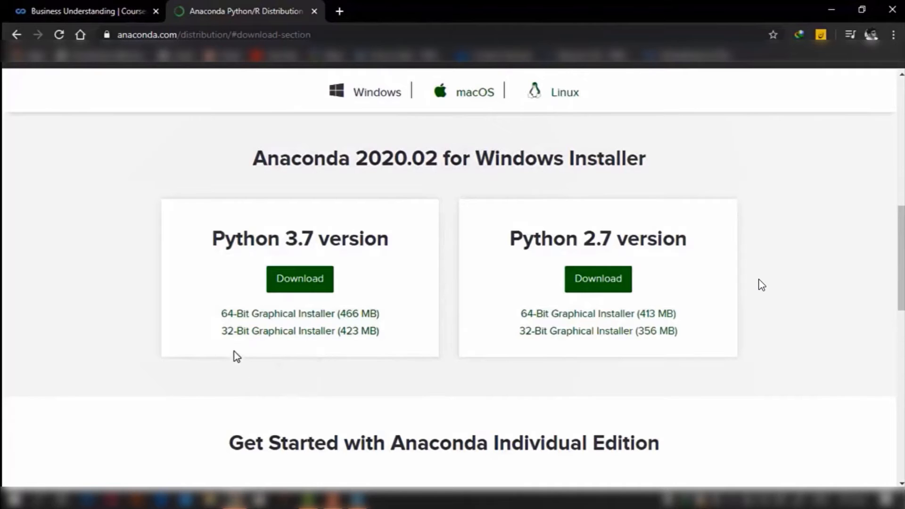
Step: Download the 64-Bit Graphical Installer of the Python 3.7 version
click(297, 315)
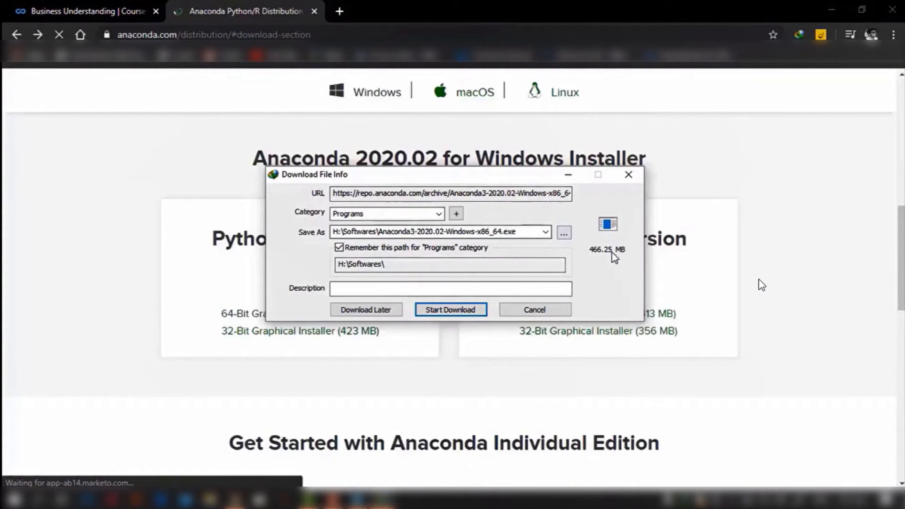
click(426, 310)
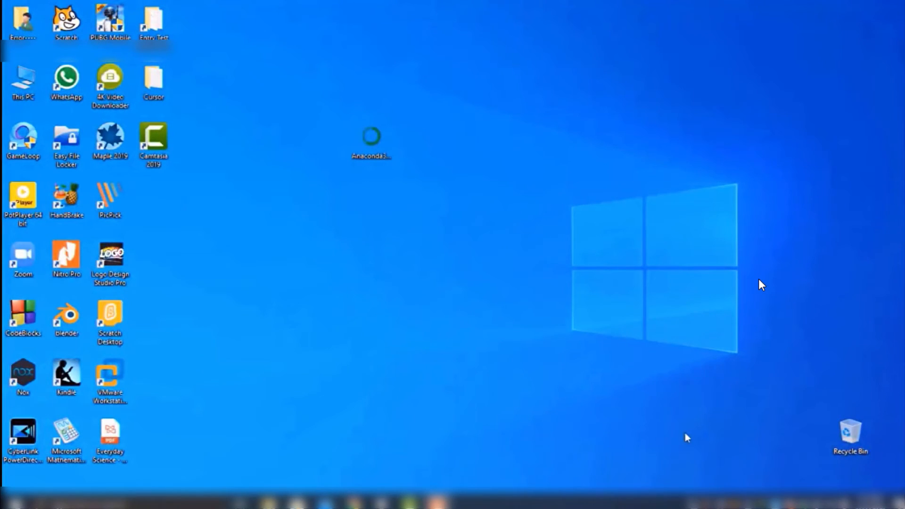
key(space)
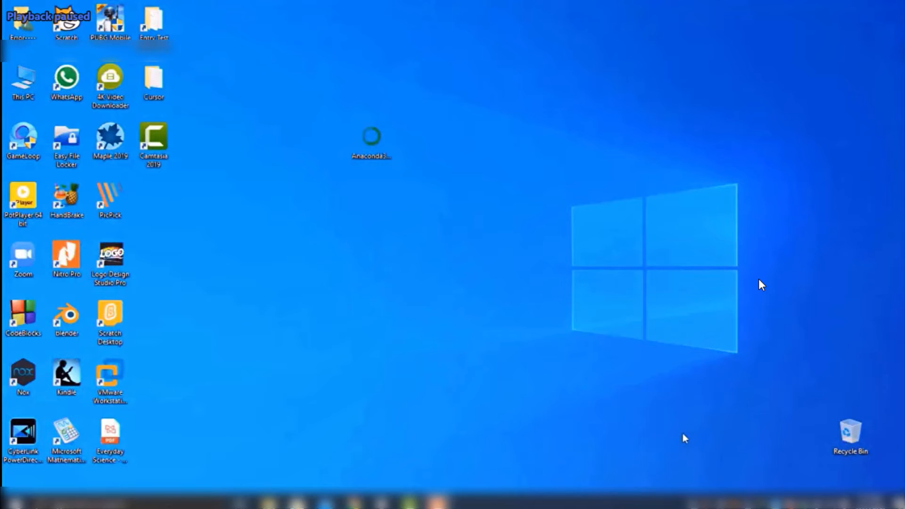
key(space)
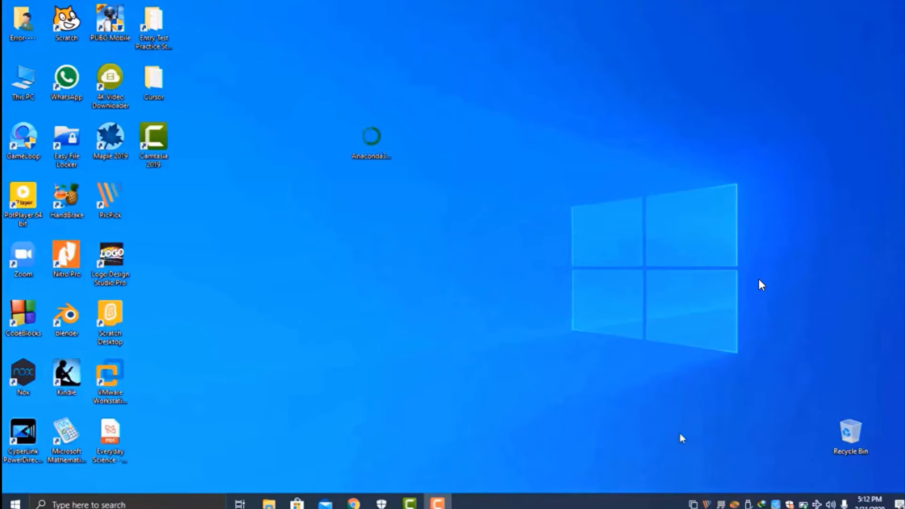
Step: Launch the Anaconda3 installer from the desktop and accept its license agreement
double_click(391, 160)
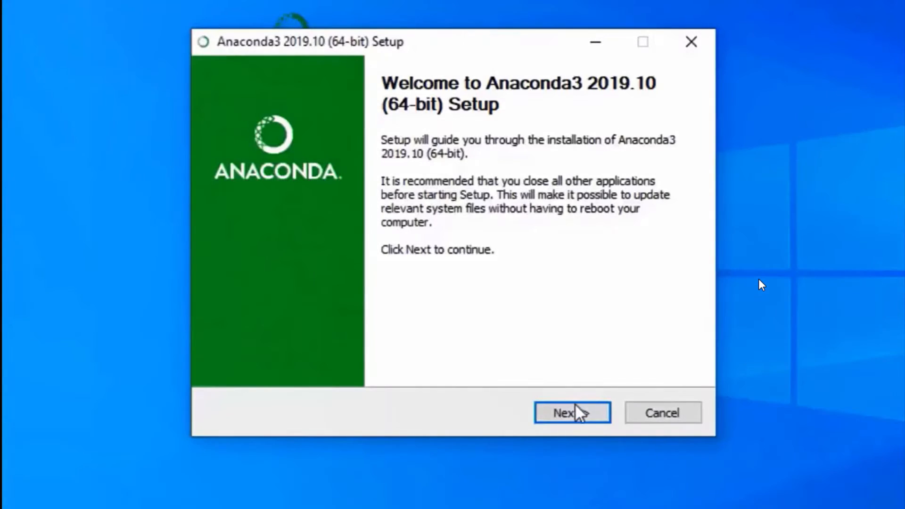
click(579, 412)
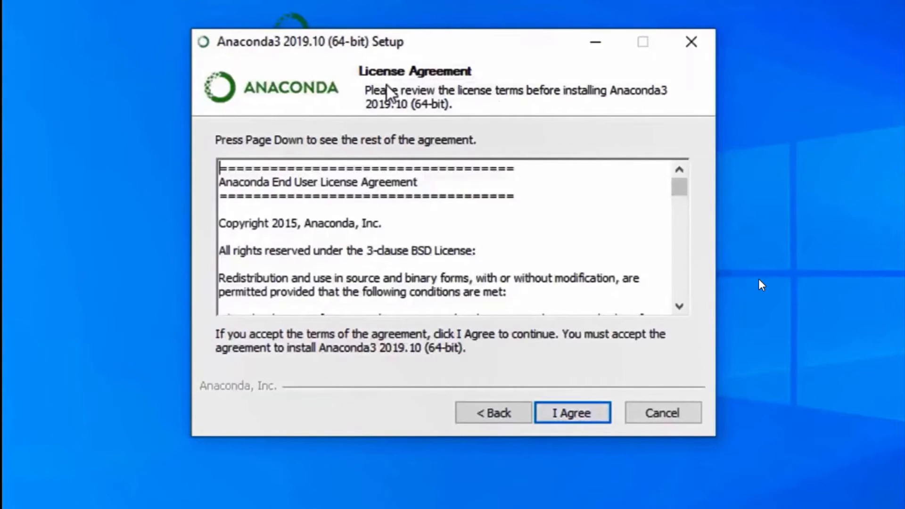
click(572, 411)
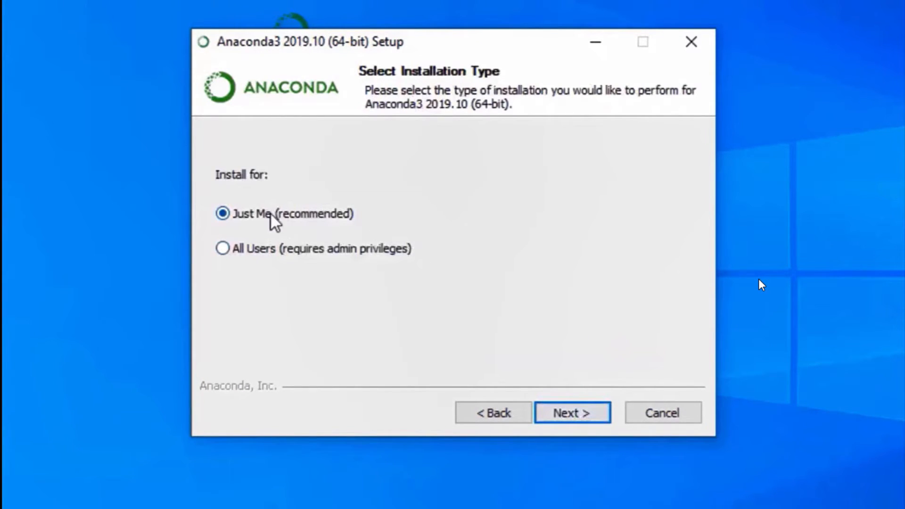
Step: Set the installation type to Just Me (recommended) and keep the default destination folder
click(286, 248)
click(290, 217)
click(577, 416)
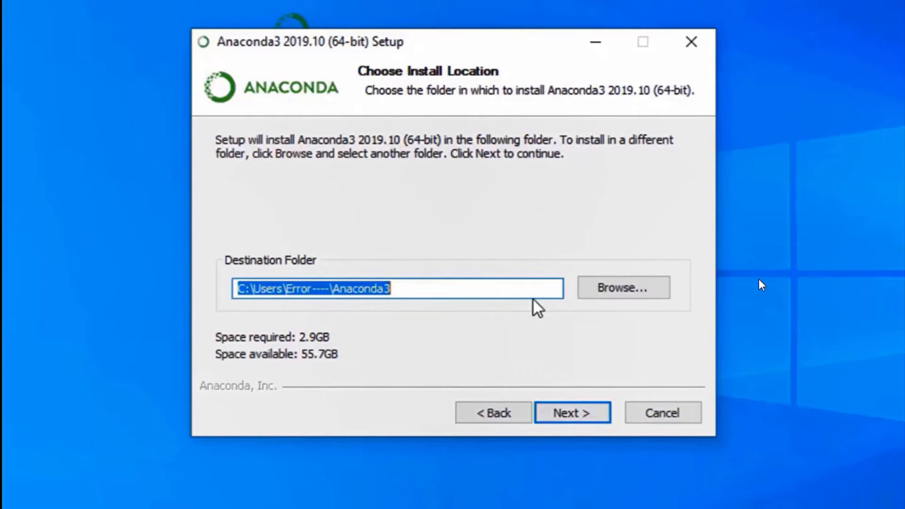
click(592, 417)
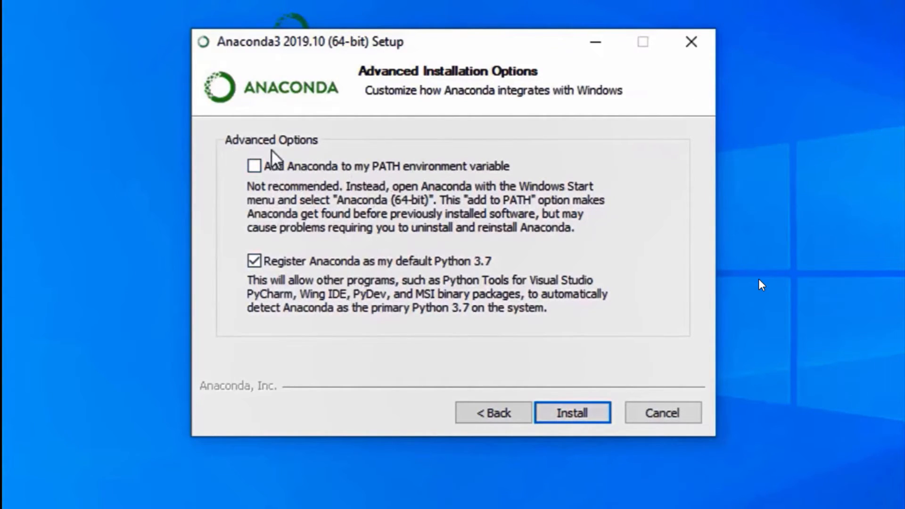
Step: Enable adding Anaconda to the PATH environment variable and run the installation through to the final setup page
click(262, 167)
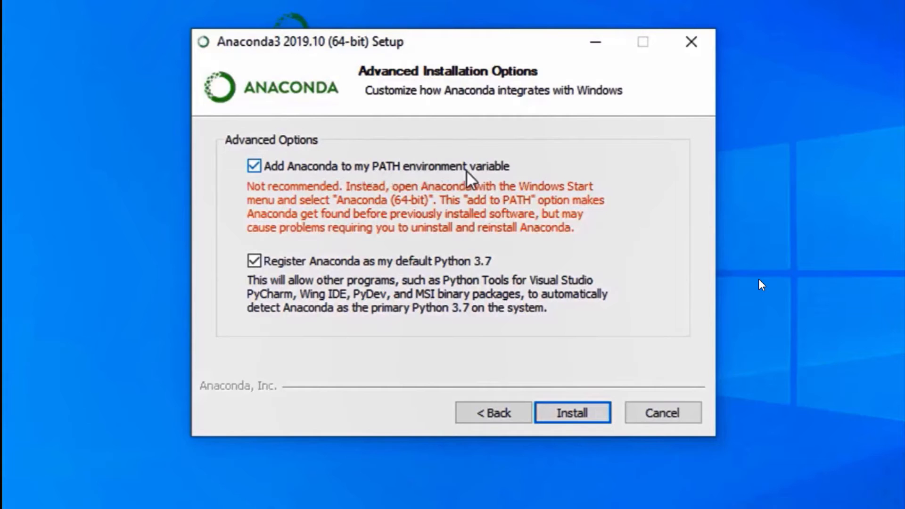
click(584, 414)
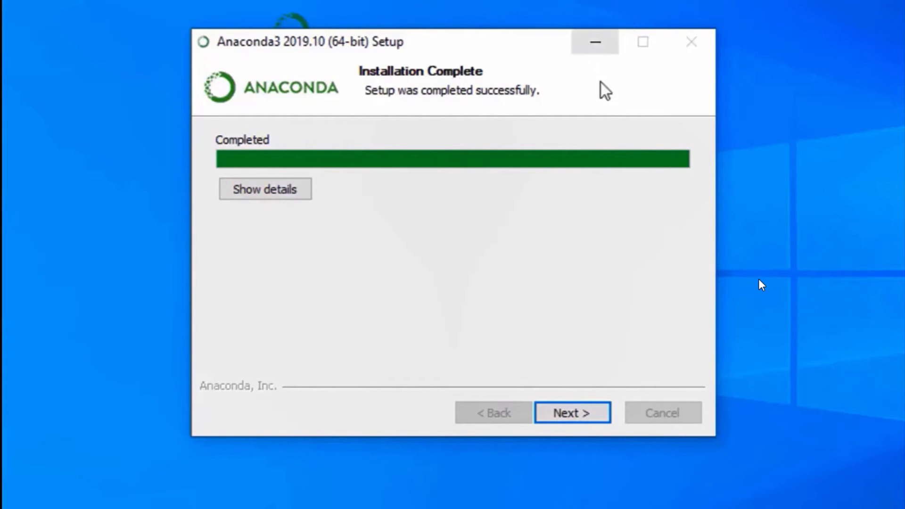
click(590, 417)
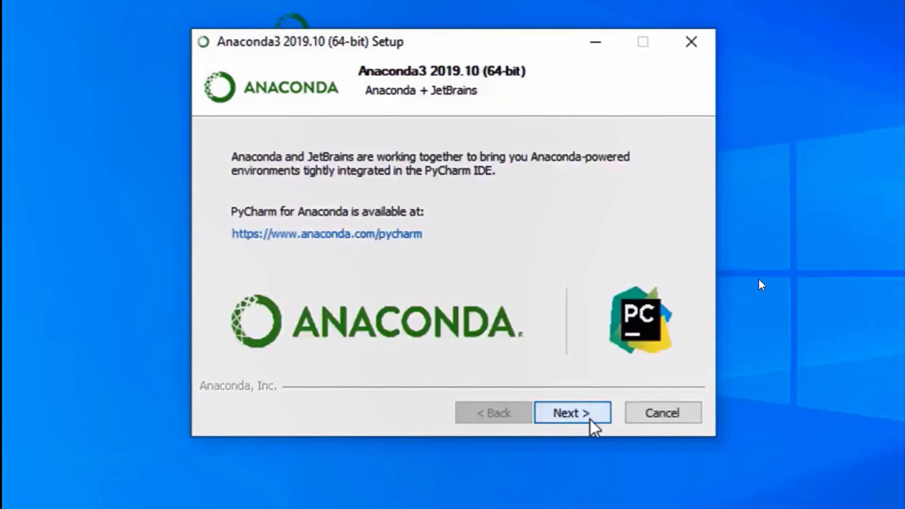
click(590, 418)
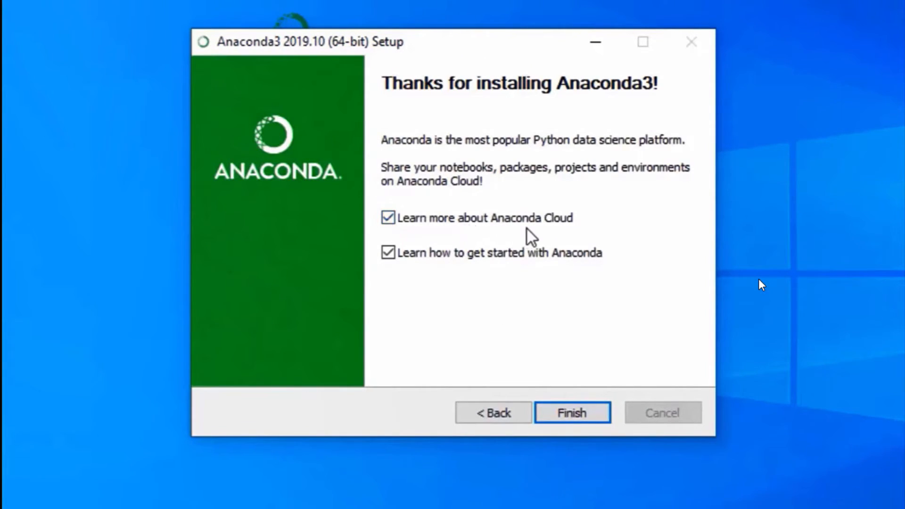
Step: Clear the options to learn about Anaconda Cloud and getting started with Anaconda, and finish the setup
click(556, 216)
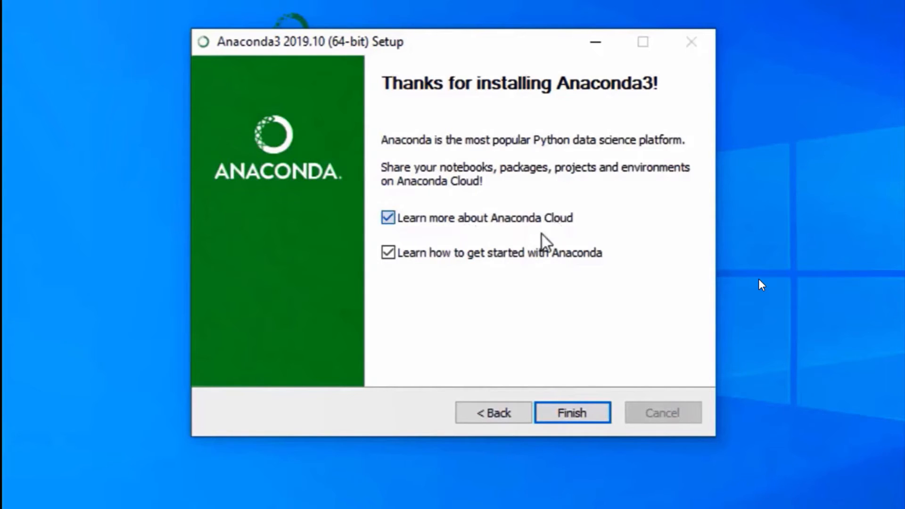
click(477, 252)
click(572, 412)
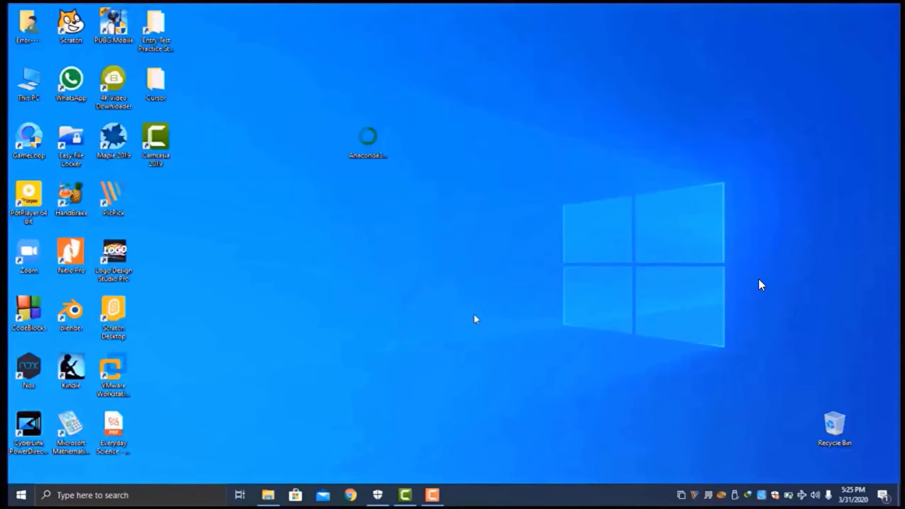
Step: Look through the recently added Windows applications for the Anaconda3 programs
click(21, 495)
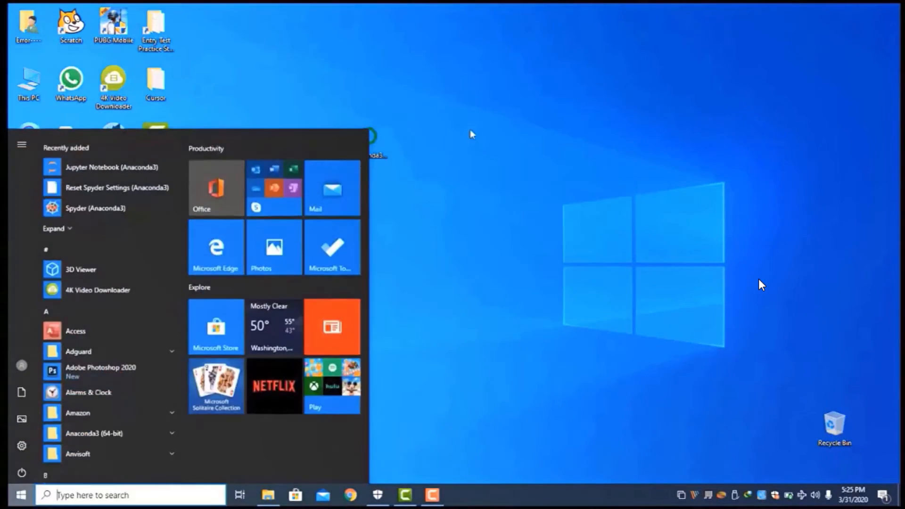
click(623, 129)
click(21, 495)
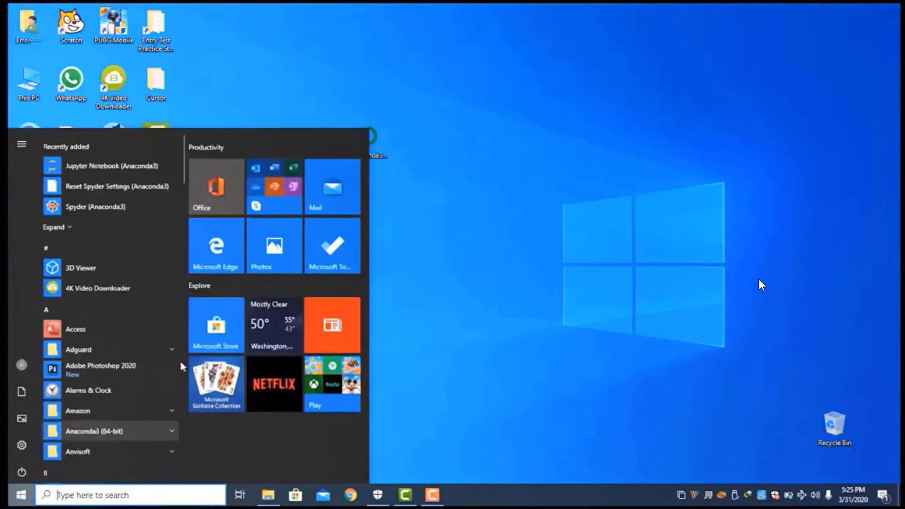
click(84, 221)
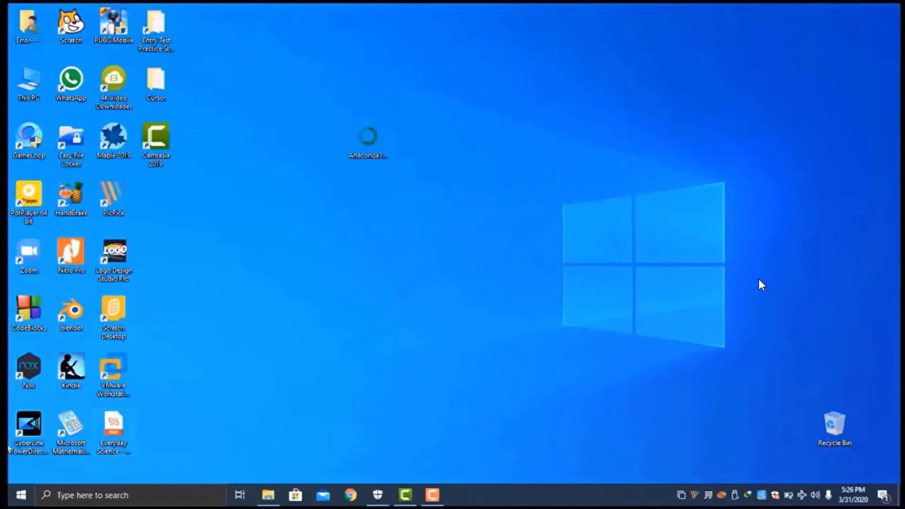
Step: Launch Jupyter Notebook (Anaconda3) as administrator from the recently added Windows applications
click(20, 495)
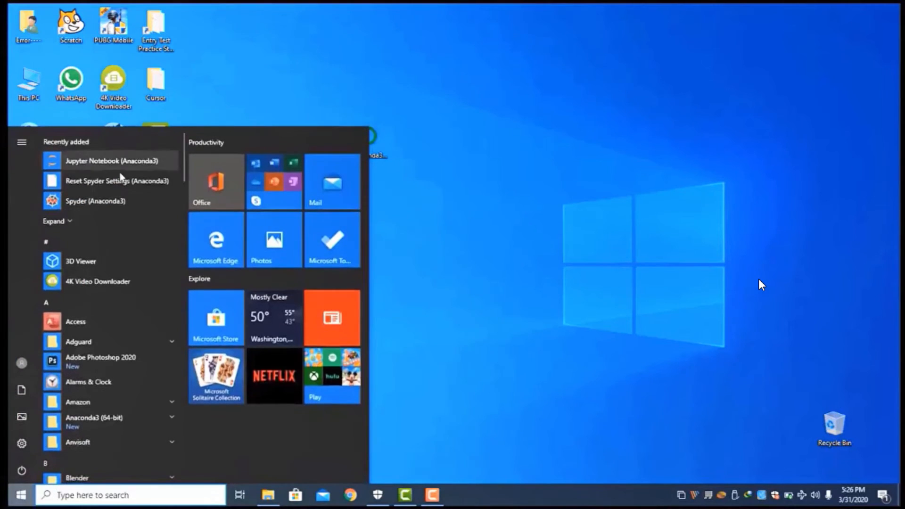
right_click(120, 169)
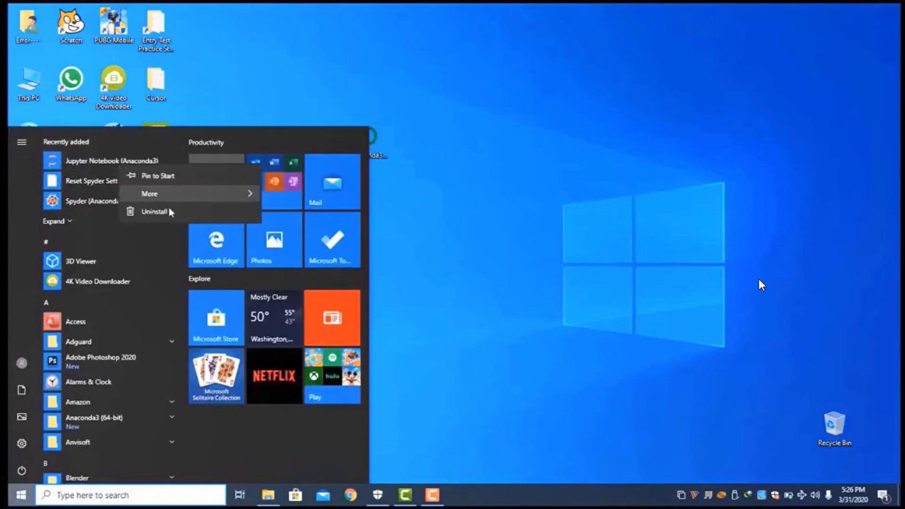
mouse_move(194, 198)
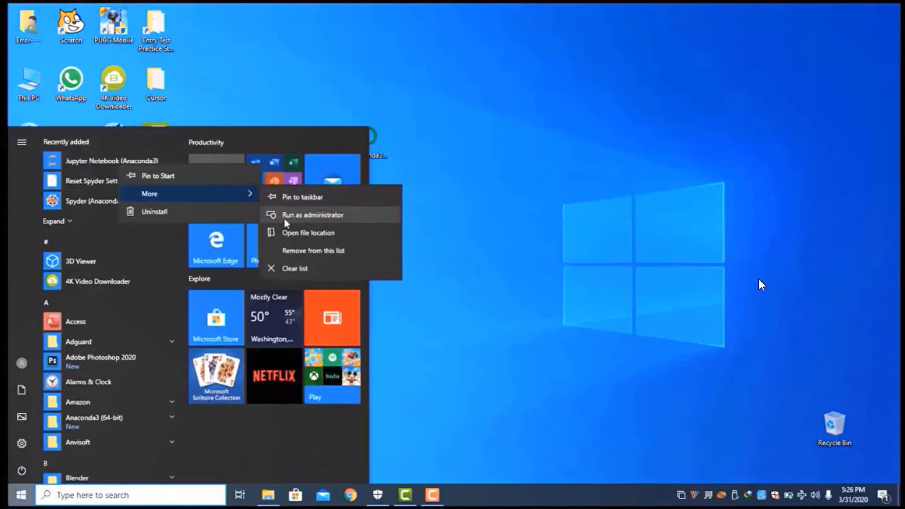
click(285, 217)
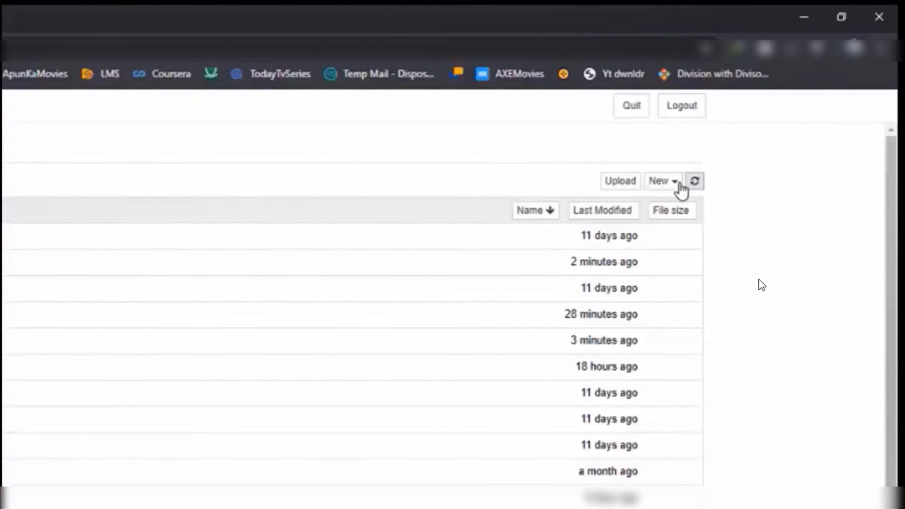
Step: Create a new Python 3 notebook and run the expression 1+1 in its first cell
click(678, 182)
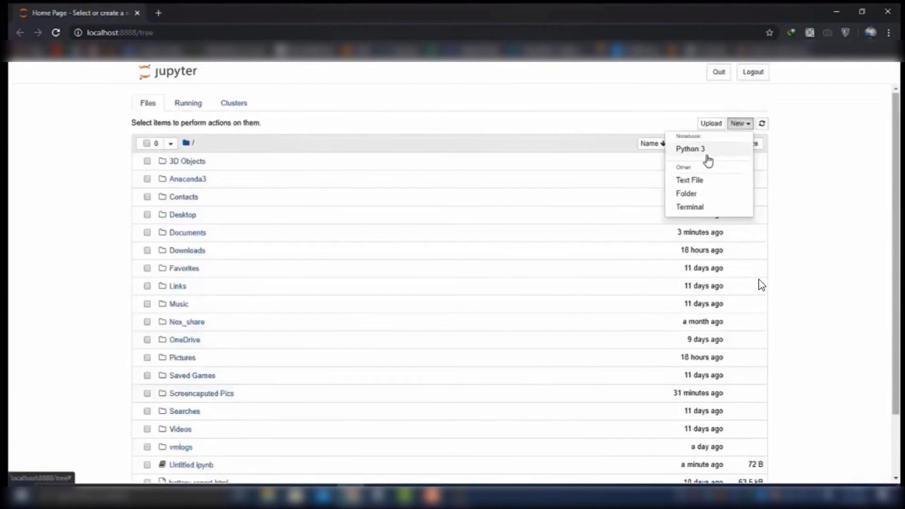
click(707, 155)
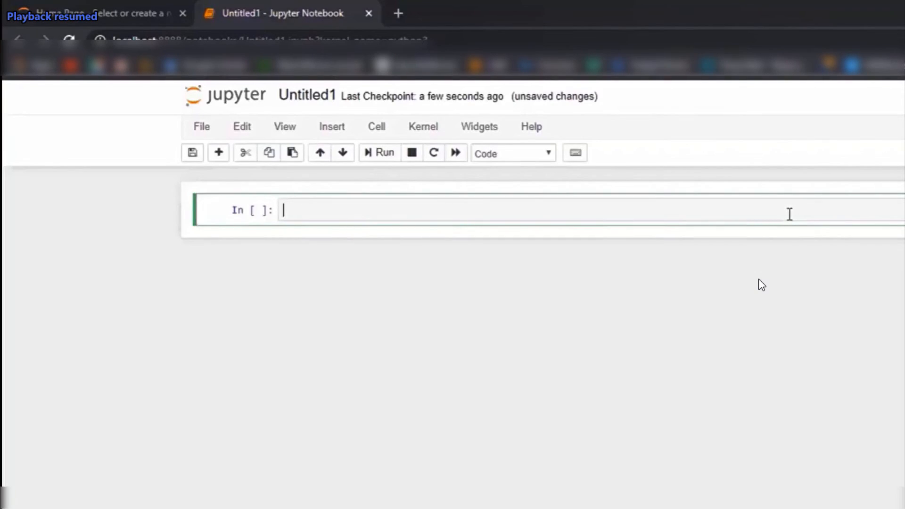
text(1=1)
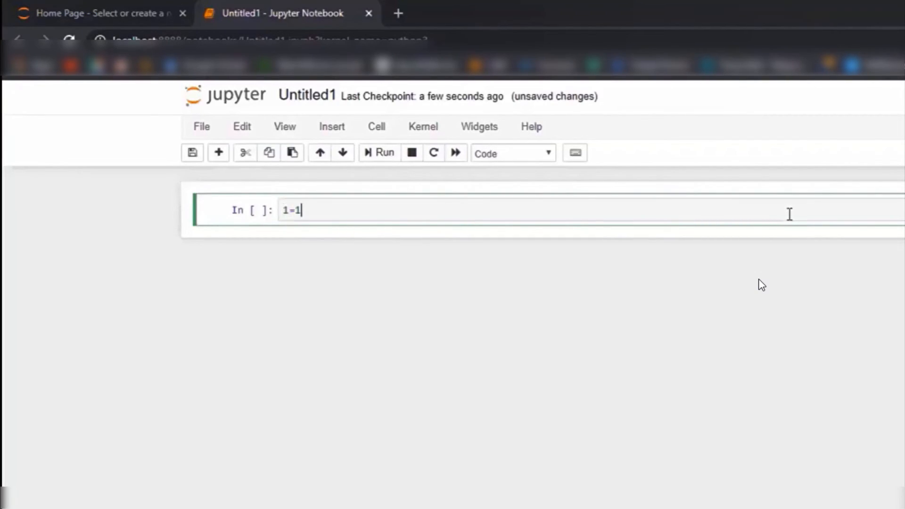
key(BackSpace)
key(BackSpace)
text(+1)
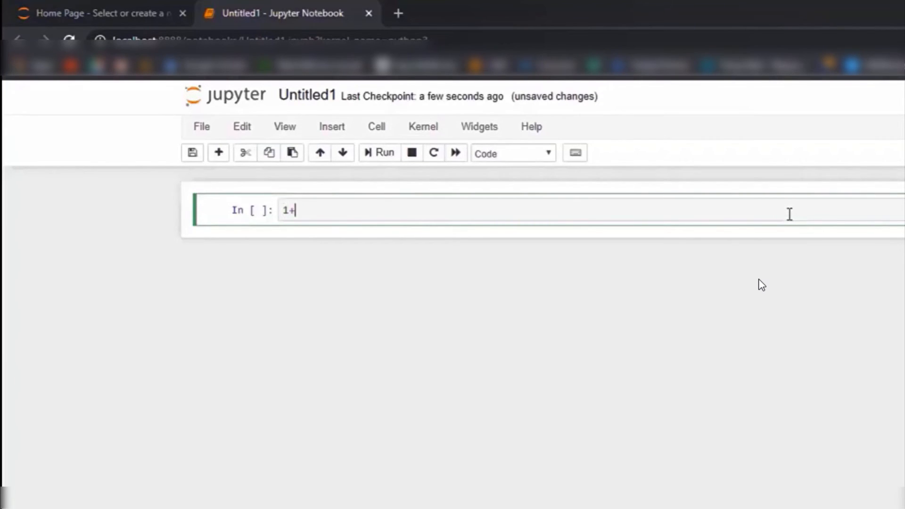
key(shift+Return)
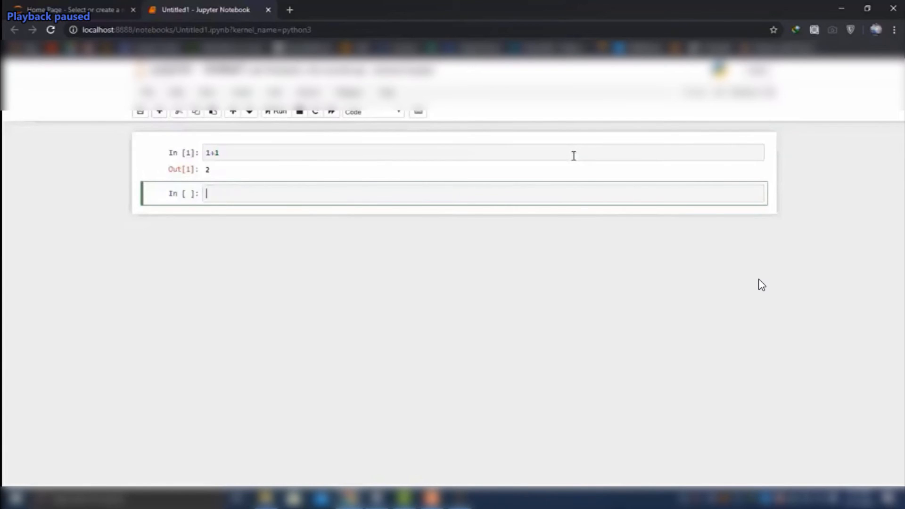
Step: Launch Spyder (Anaconda3) from the Anaconda3 (64-bit) application folder and switch to its window
key(super)
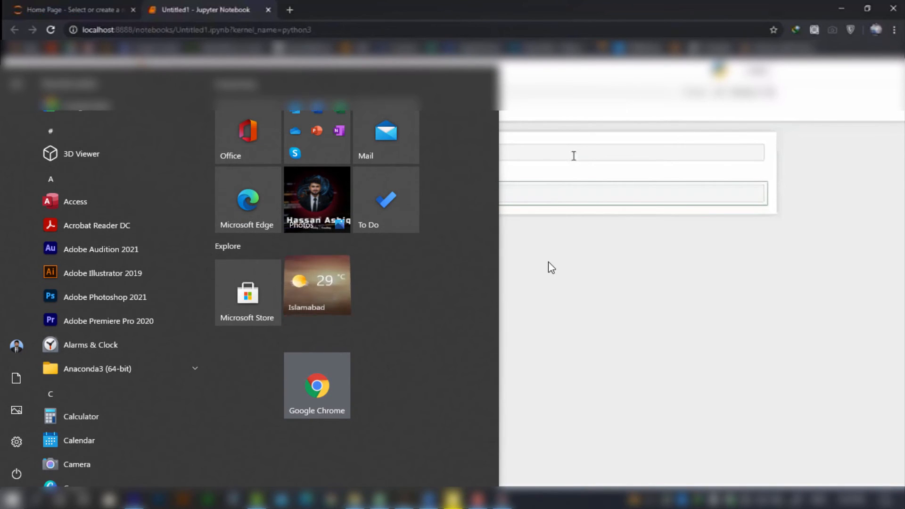
click(130, 371)
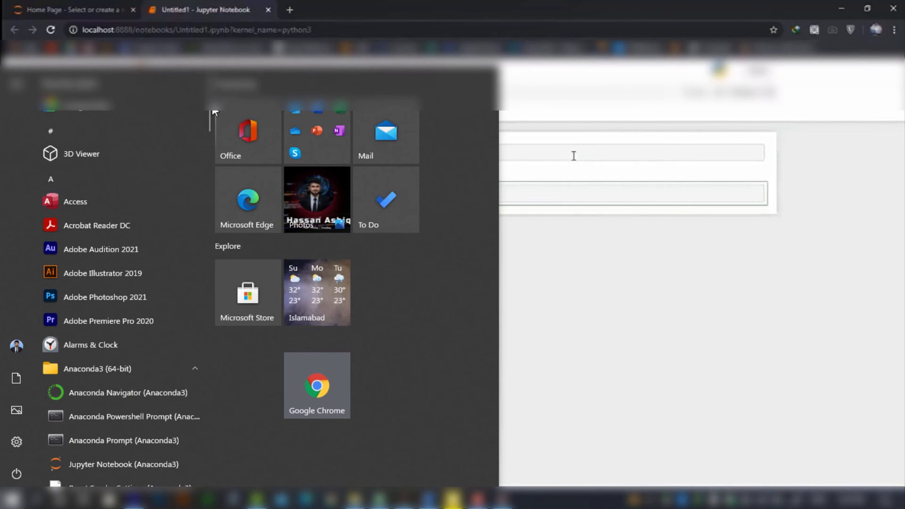
drag(209, 106, 211, 130)
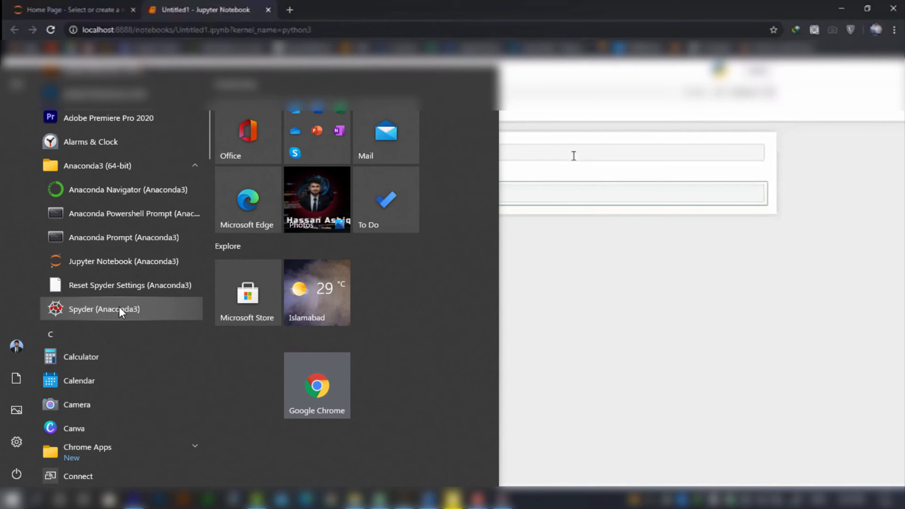
click(119, 310)
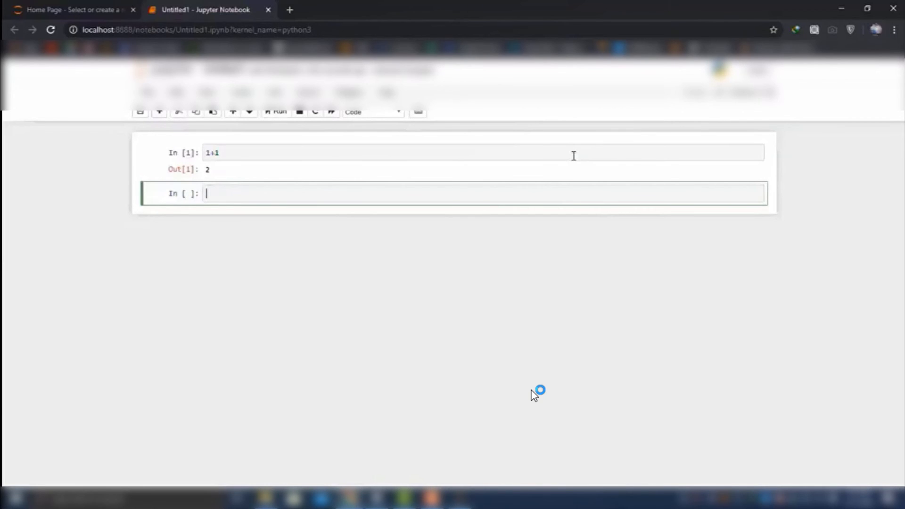
key(alt+Tab)
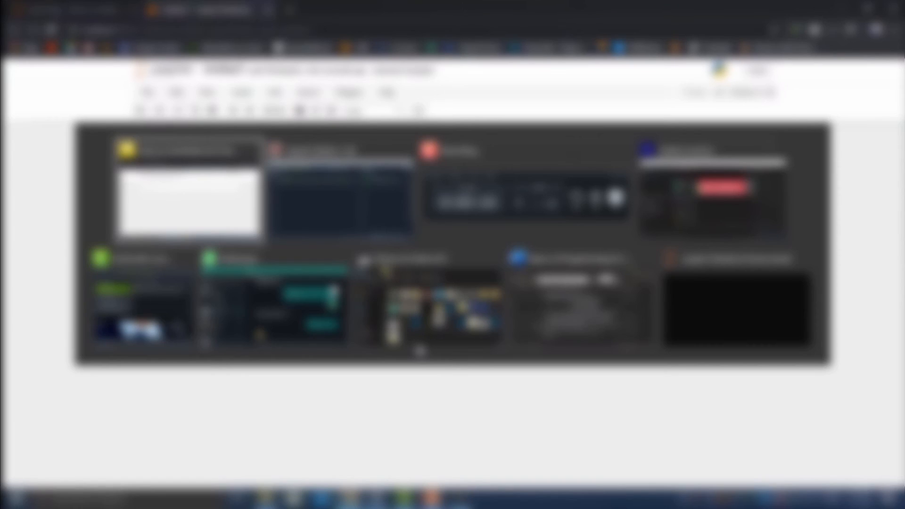
click(638, 224)
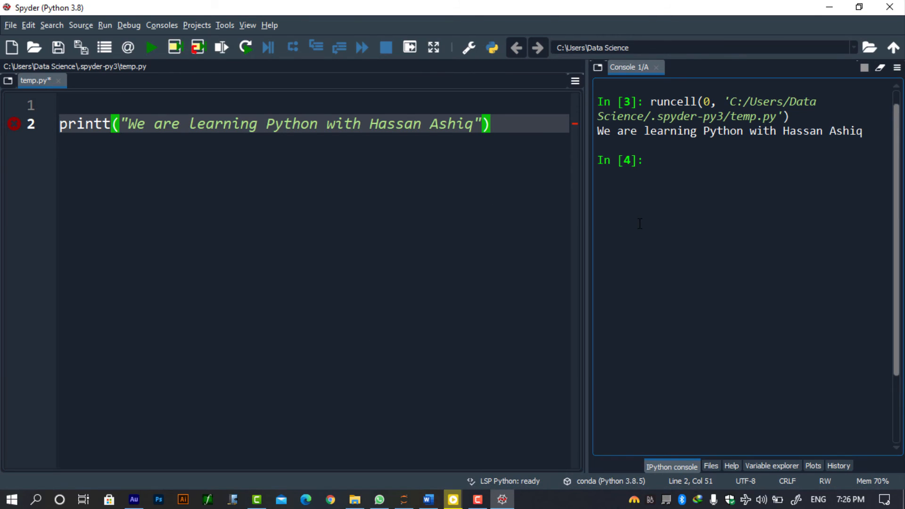
Step: Clear the IPython console and correct the misspelled printt to print on line 2 of temp.py
key(ctrl+l)
click(172, 126)
click(105, 124)
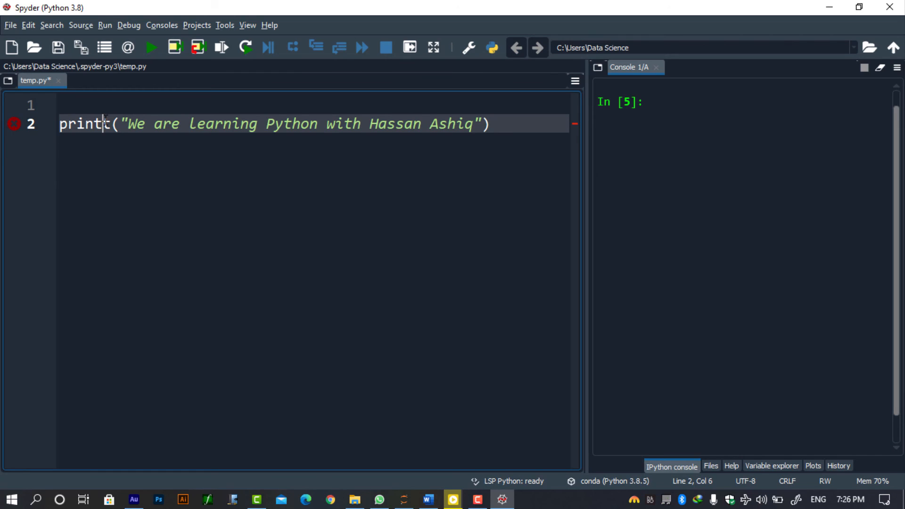
key(BackSpace)
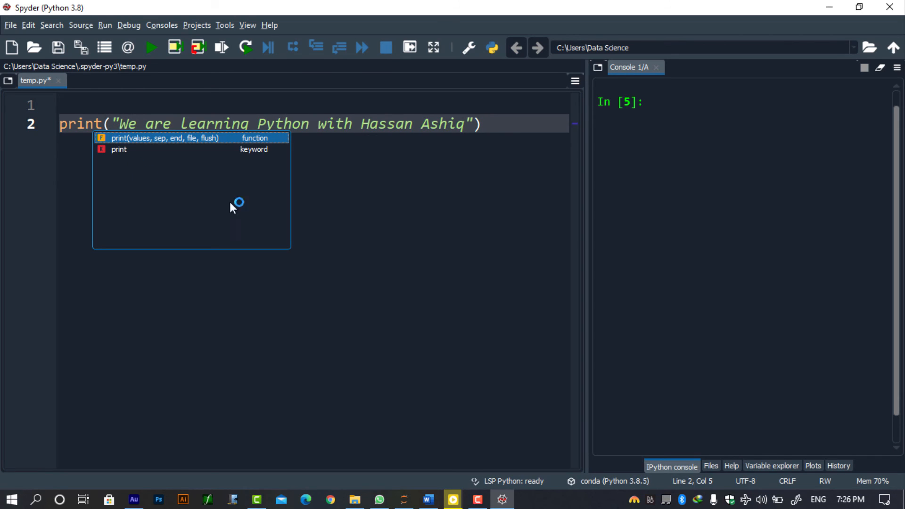
key(End)
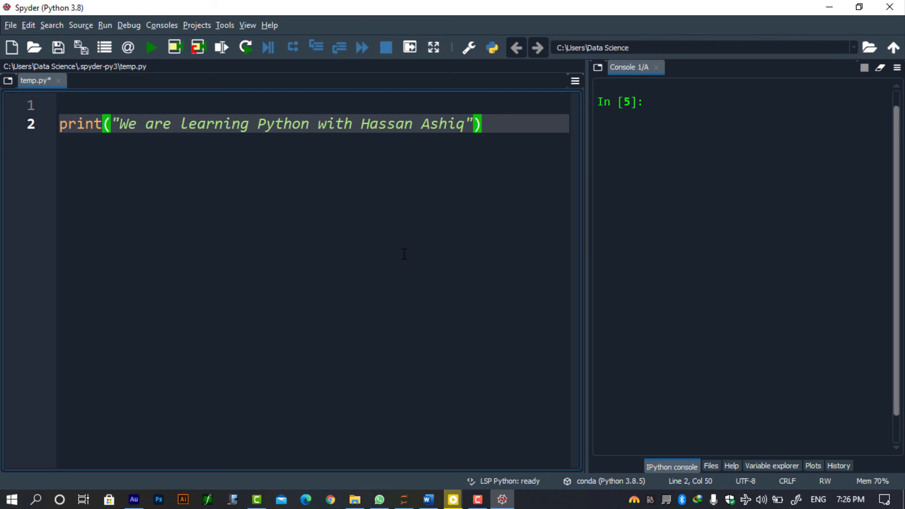
Step: Replace the quoted text in the print statement on line 2 with 1+1 and run the cell
drag(472, 123, 111, 123)
text(1)
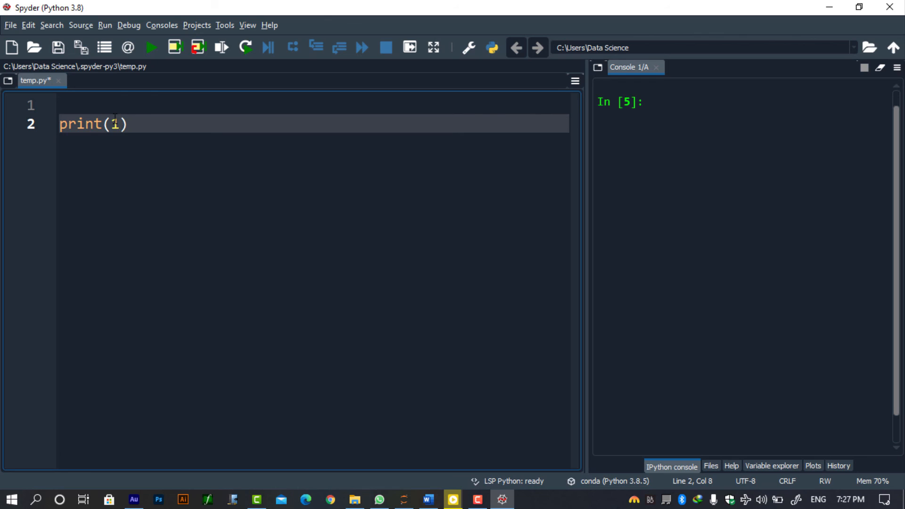
text(+1)
key(ctrl+Return)
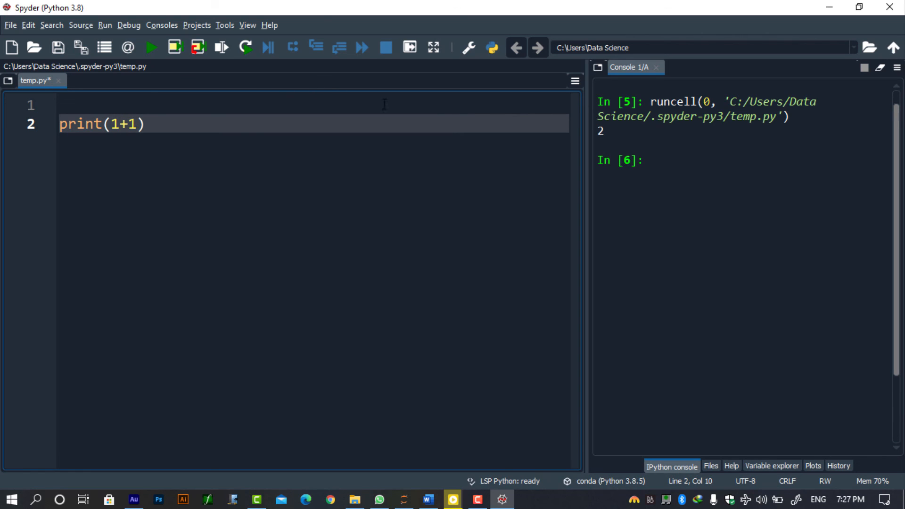